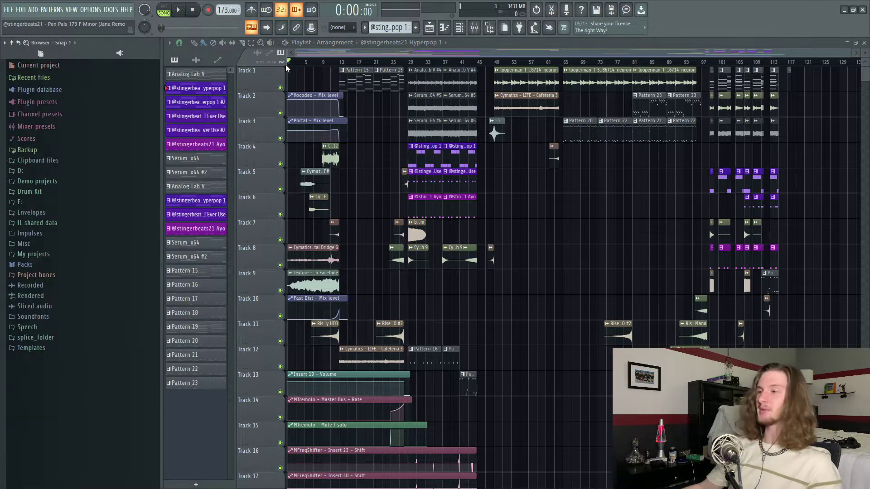
# Select the Metal Bridge, Alien Facetime, VYPR Ambience 12, VYPR Synth FX 21 and VYPR Synth FX 20 clips in the intro
pyautogui.scroll(8, 290, 69)
pyautogui.moveTo(296, 71); pyautogui.dragTo(522, 346)
pyautogui.moveTo(562, 198); pyautogui.dragTo(582, 235)
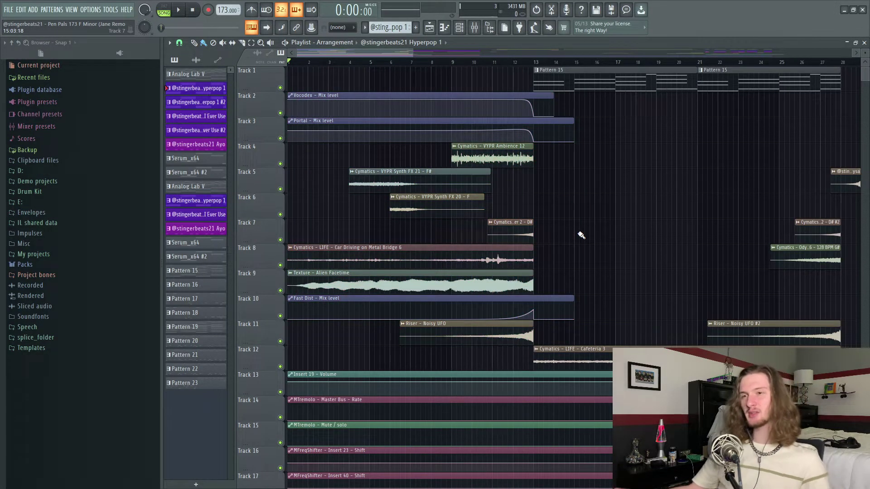
pyautogui.moveTo(328, 220); pyautogui.dragTo(336, 288)
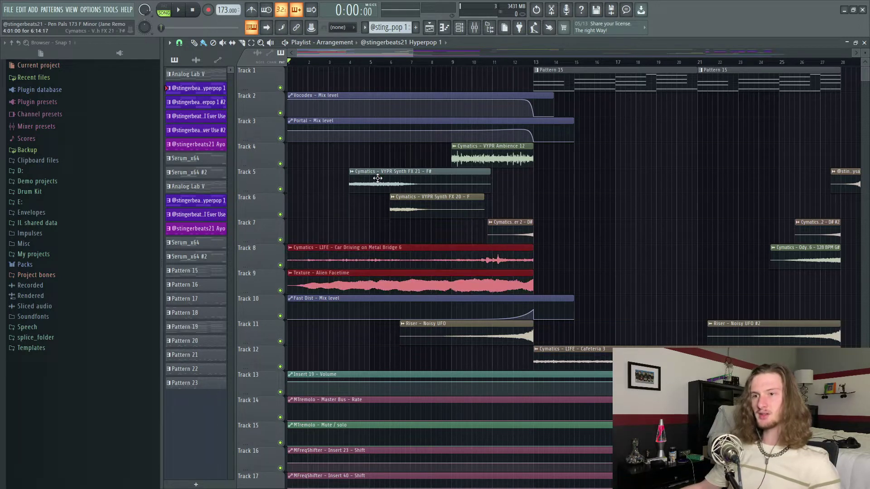
pyautogui.keyDown('shift'); pyautogui.click(483, 161); pyautogui.keyUp('shift')
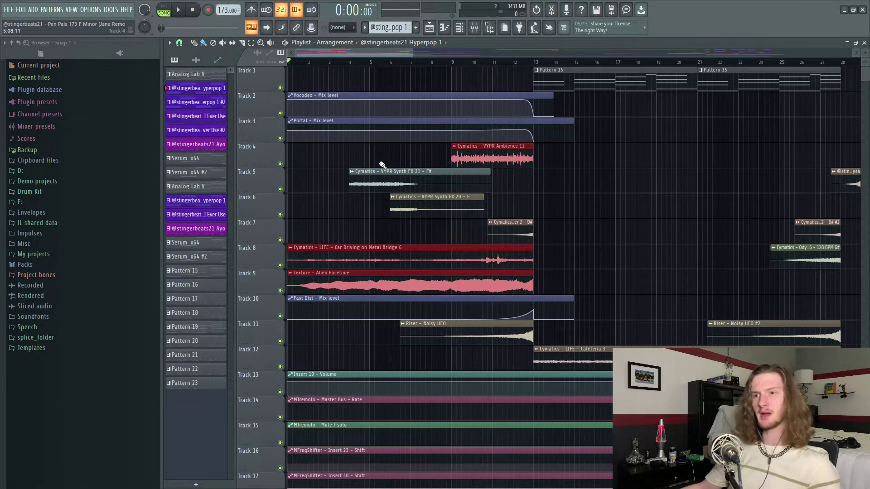
pyautogui.keyDown('shift'); pyautogui.click(385, 181); pyautogui.keyUp('shift')
pyautogui.keyDown('shift'); pyautogui.click(388, 209); pyautogui.keyUp('shift')
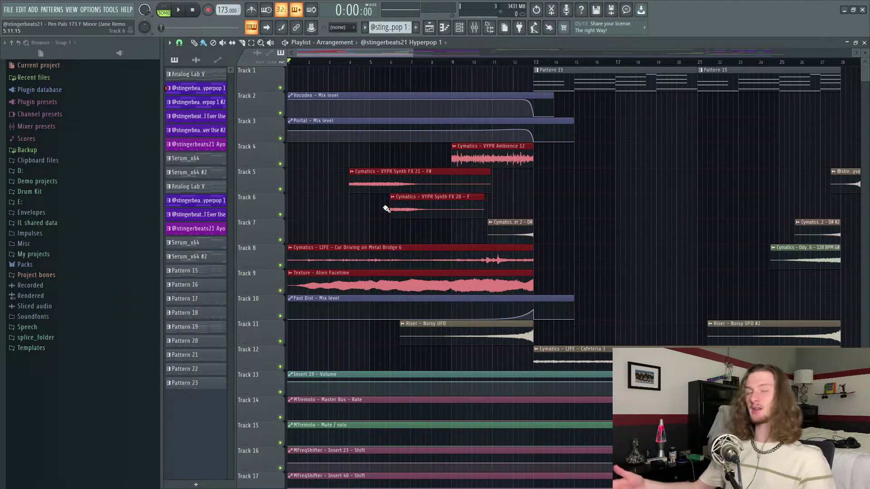
# Clear the clip selection, and select the intro's VYPR Tonal Riser 2 clip on track 7 and Noisy UFO riser on track 11
pyautogui.keyDown('ctrl'); pyautogui.click(577, 219); pyautogui.keyUp('ctrl')
pyautogui.keyDown('ctrl'); pyautogui.keyDown('shift'); pyautogui.click(521, 229); pyautogui.keyUp('shift'); pyautogui.keyUp('ctrl')
pyautogui.keyDown('ctrl'); pyautogui.keyDown('shift'); pyautogui.click(521, 339); pyautogui.keyUp('shift'); pyautogui.keyUp('ctrl')
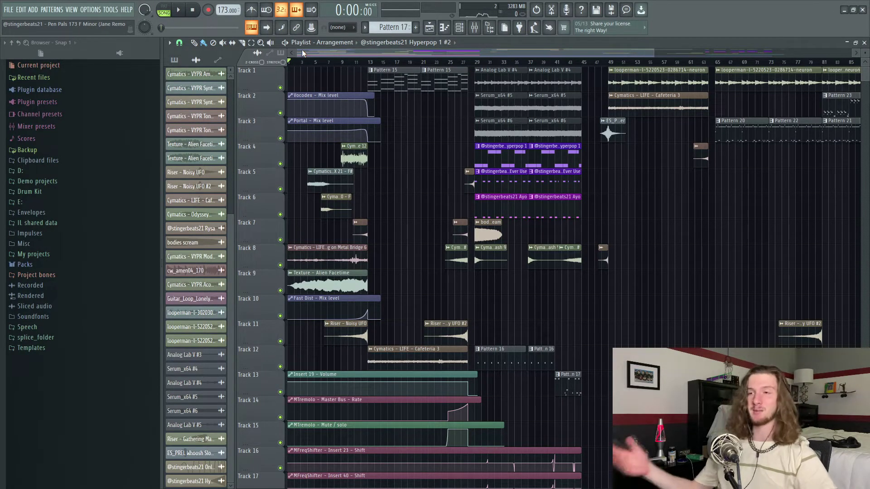
# Select the Vocodex and Portal mix-level automation clips, and inspect the Vocodex, Portal and Fruity Fast Dist effects on the master bus
pyautogui.moveTo(316, 68); pyautogui.dragTo(322, 164)
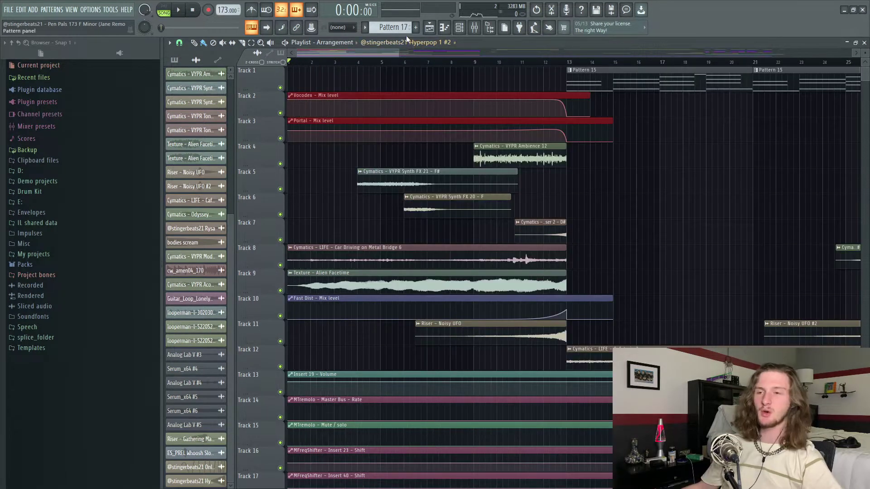
pyautogui.click(481, 29)
pyautogui.click(797, 73)
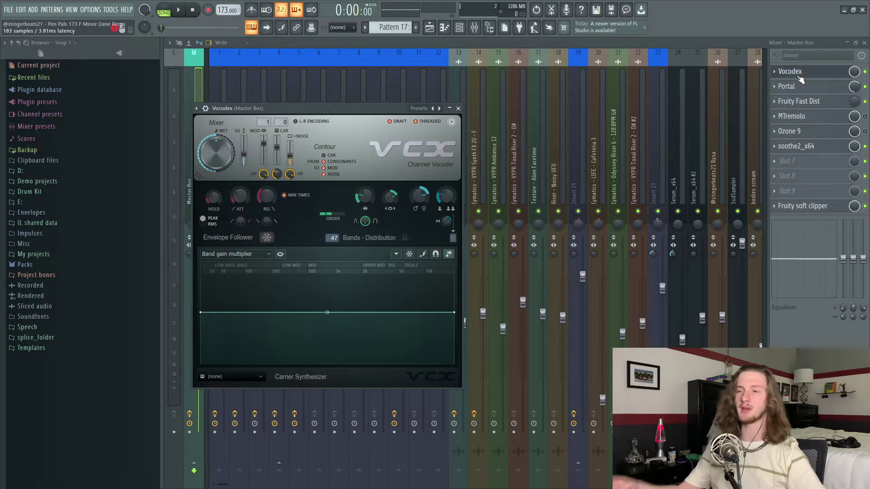
pyautogui.click(820, 89)
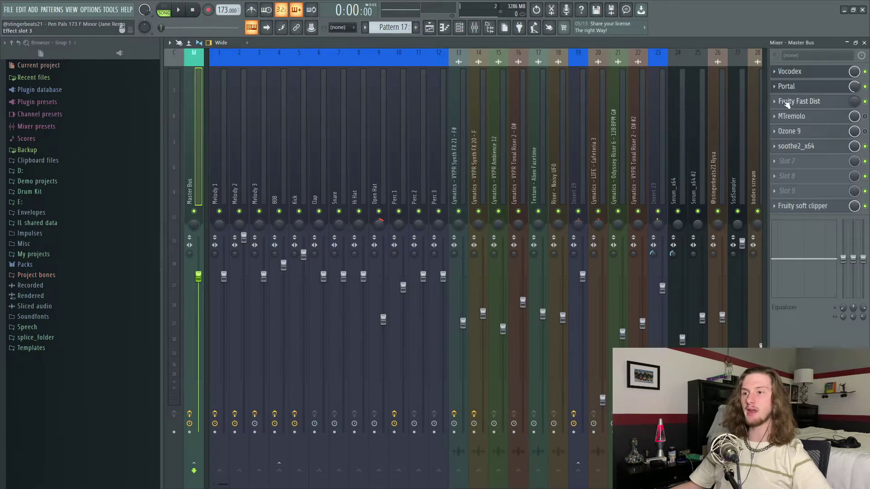
pyautogui.click(800, 102)
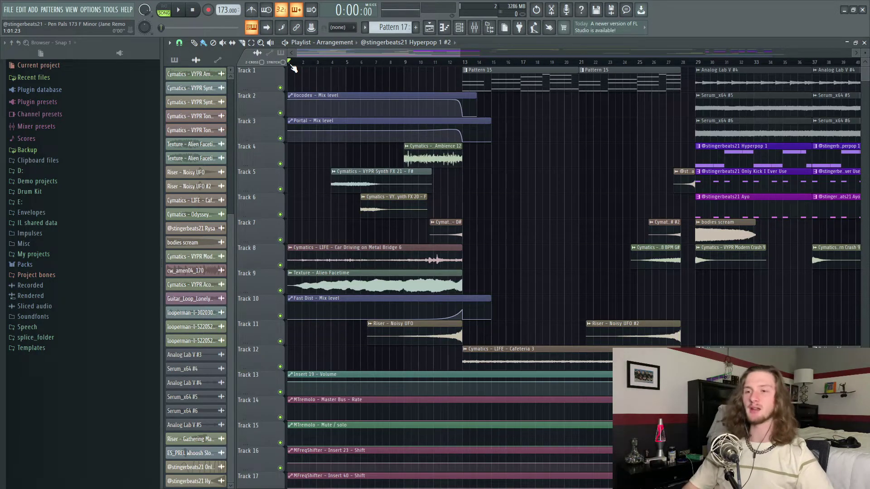
# Play the arrangement's intro, and play the Analog Lab V #2 chords of Pattern 15 in the piano roll
pyautogui.press('space')
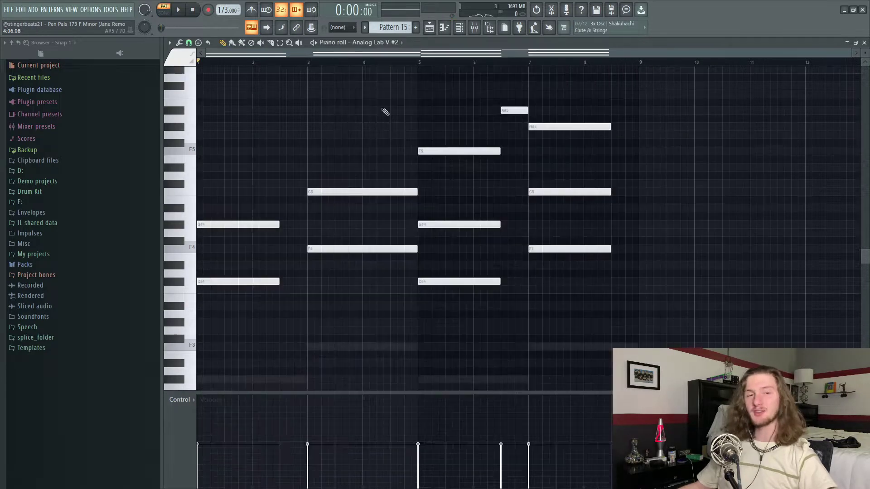
pyautogui.scroll(1, 612, 174)
pyautogui.scroll(-1, 626, 178)
pyautogui.press('space')
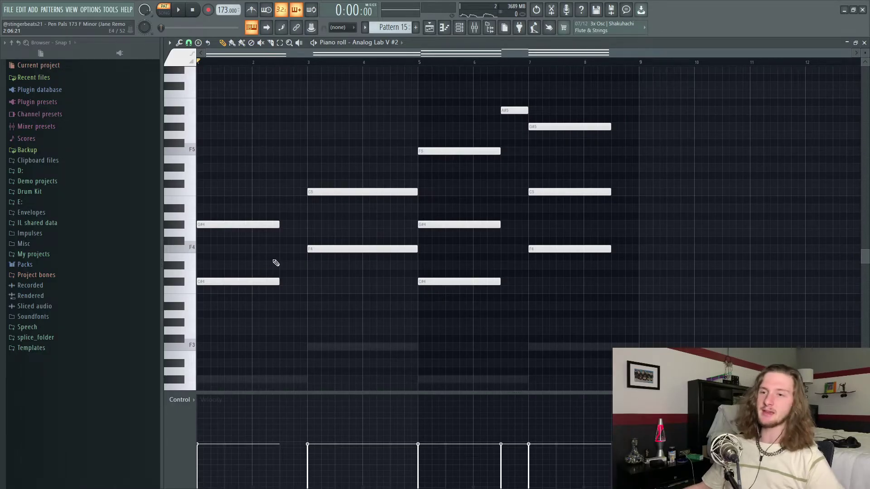
# Examine the lower and upper notes of each chord in Pattern 15's piano roll
pyautogui.moveTo(274, 259); pyautogui.dragTo(223, 327)
pyautogui.moveTo(321, 215); pyautogui.dragTo(337, 257)
pyautogui.moveTo(459, 269); pyautogui.dragTo(495, 285)
pyautogui.moveTo(554, 233); pyautogui.dragTo(620, 264)
pyautogui.keyDown('ctrl'); pyautogui.click(538, 204); pyautogui.keyUp('ctrl')
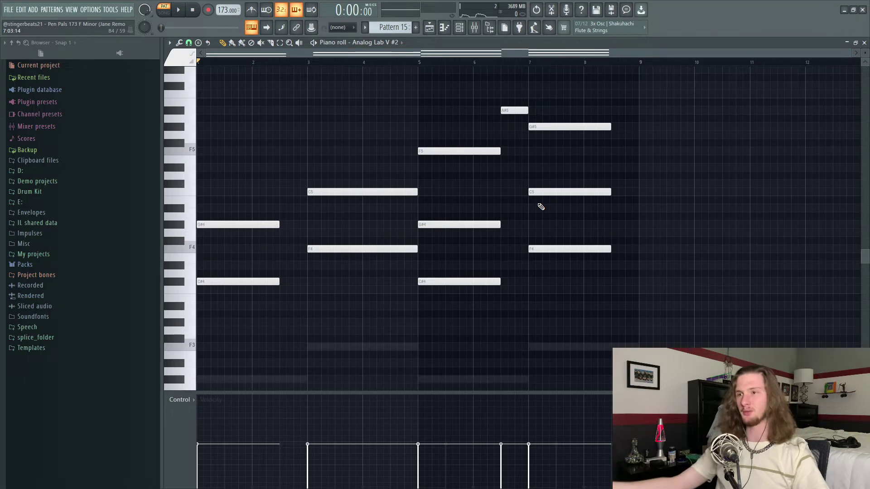
# Return to the playlist and examine the riser clips and automation in the build-up before bar 29
pyautogui.press('F5')
pyautogui.moveTo(460, 303); pyautogui.dragTo(495, 327)
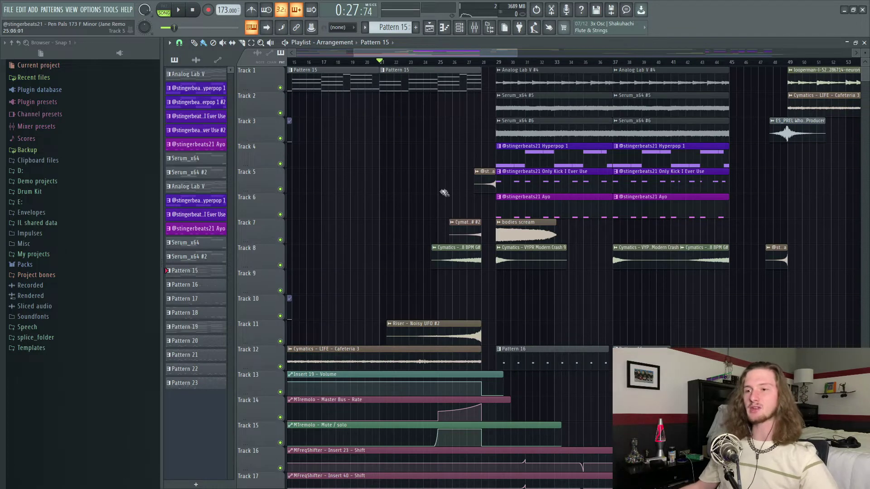
pyautogui.moveTo(391, 149); pyautogui.dragTo(494, 344)
pyautogui.scroll(-3, 477, 305)
pyautogui.moveTo(544, 321); pyautogui.dragTo(494, 368)
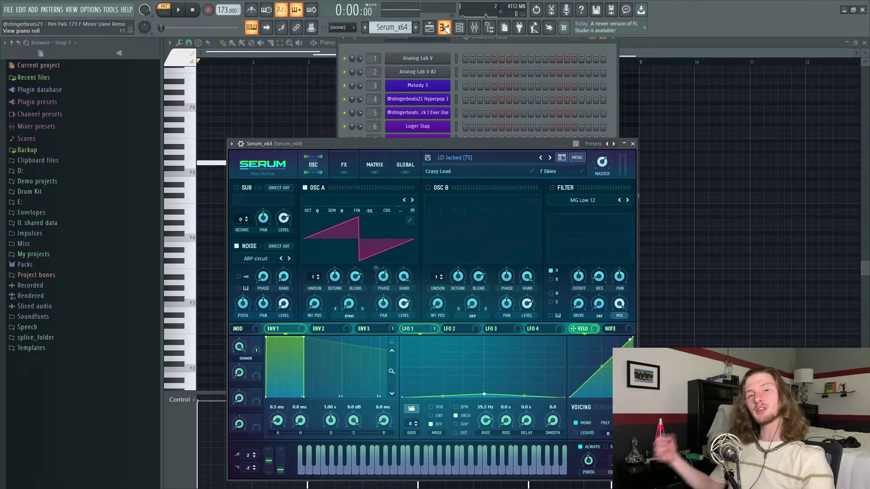
# Open and play the piano roll notes of the two lead synths, Serum_x64 and Serum_x64 #2
pyautogui.click(446, 28)
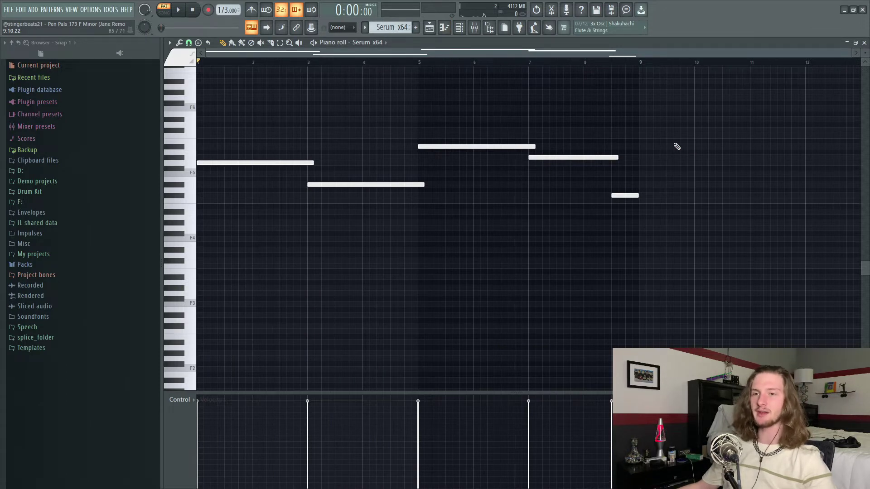
pyautogui.press('space')
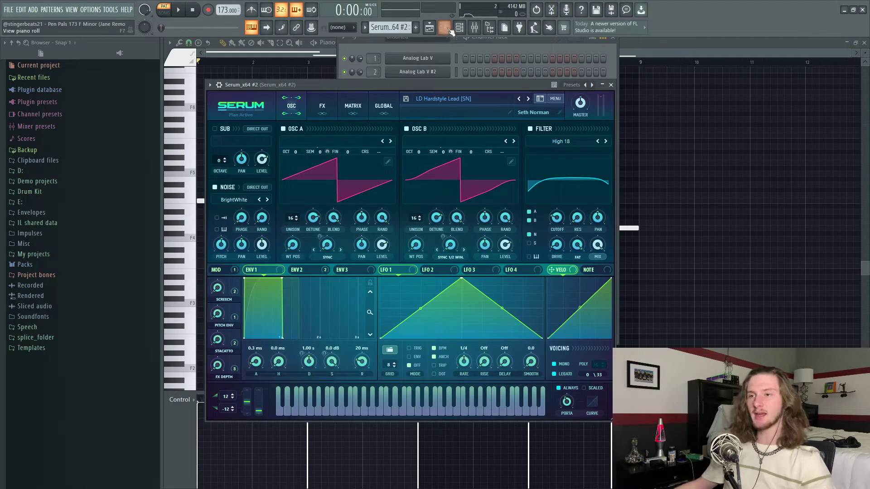
pyautogui.click(445, 27)
pyautogui.scroll(-1, 709, 162)
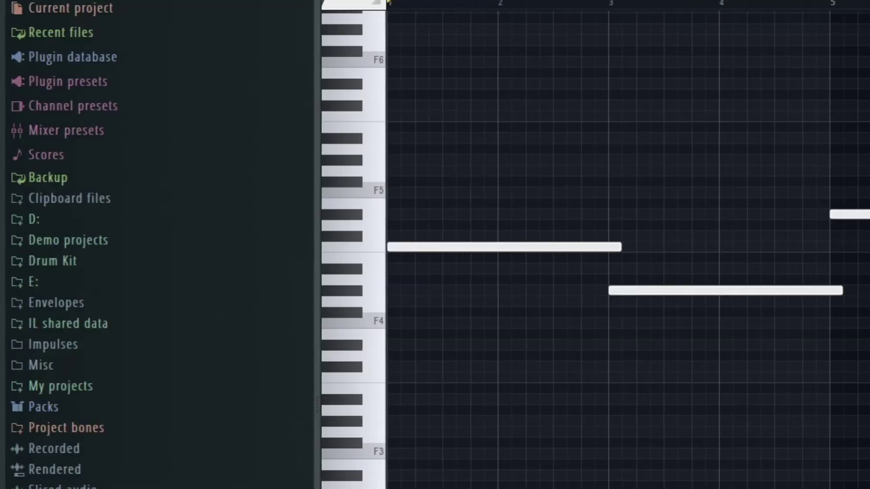
pyautogui.press('space')
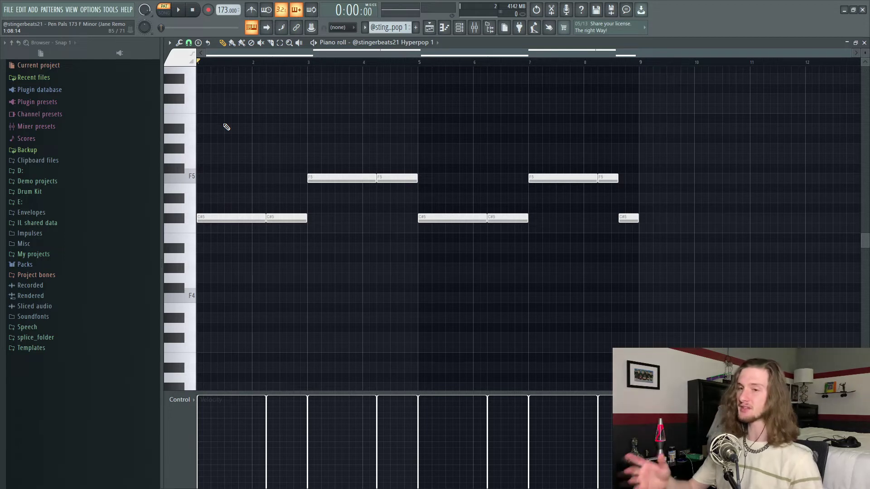
# Play the Hyperpop 1 bass notes and inspect the Wider effect on the 808 mixer track
pyautogui.press('space')
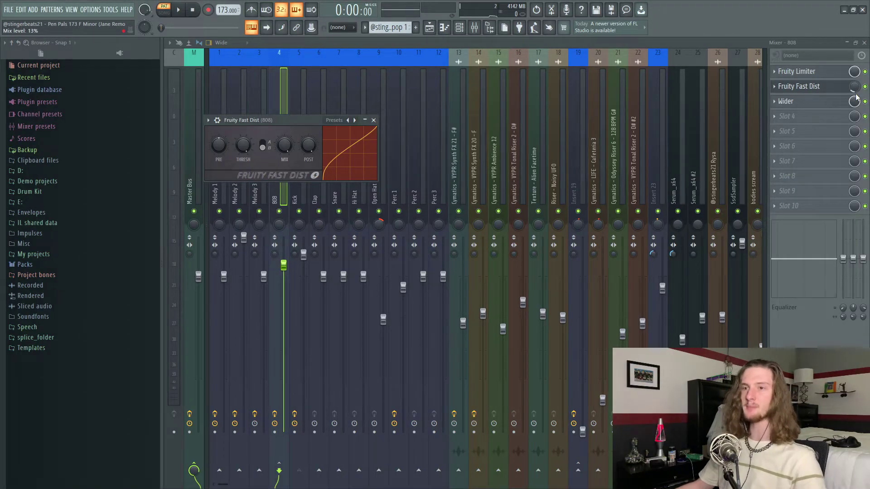
pyautogui.click(816, 101)
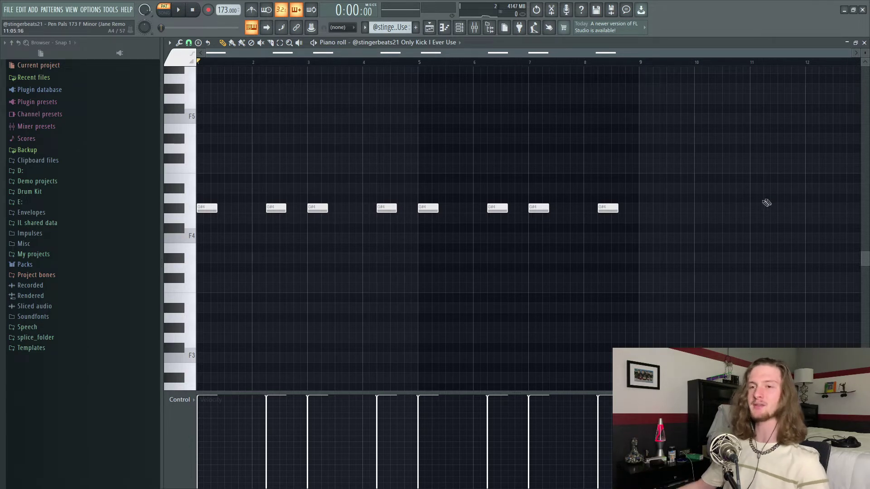
# Play the notes of the Only Kick I Ever Use, Ayo, Pattern 16 and Pattern 17 drum patterns in turn
pyautogui.press('space')
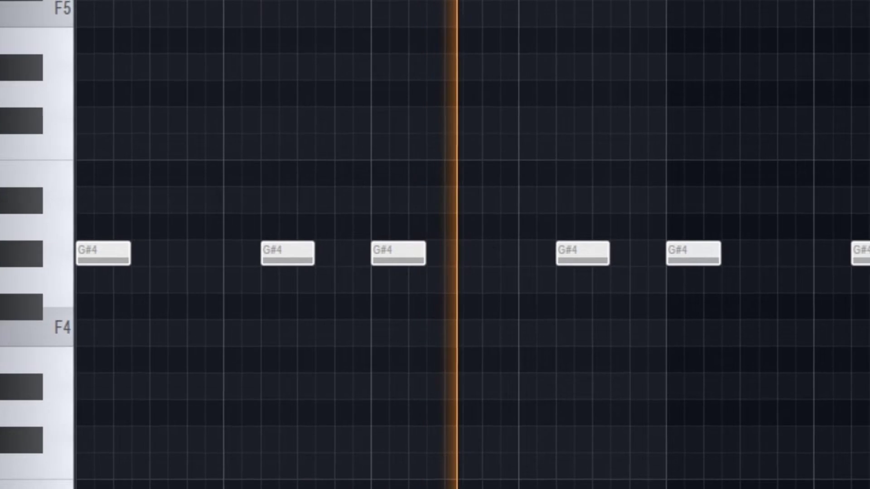
pyautogui.press('space')
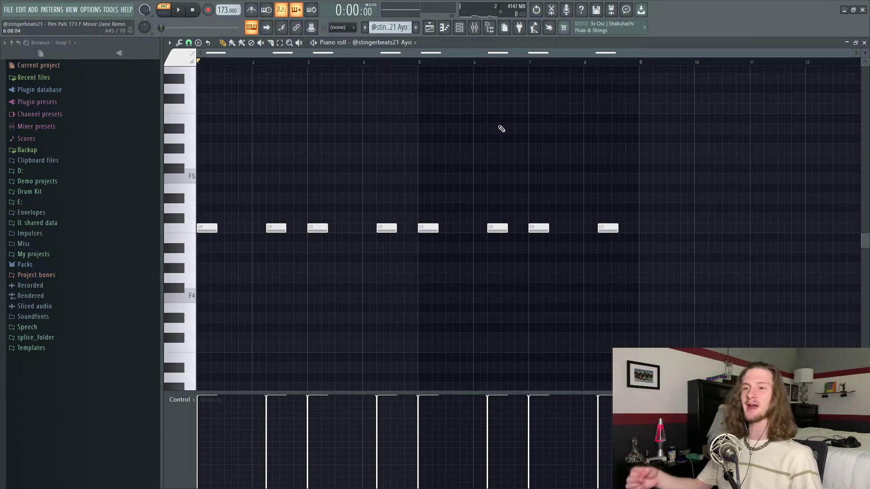
pyautogui.press('space')
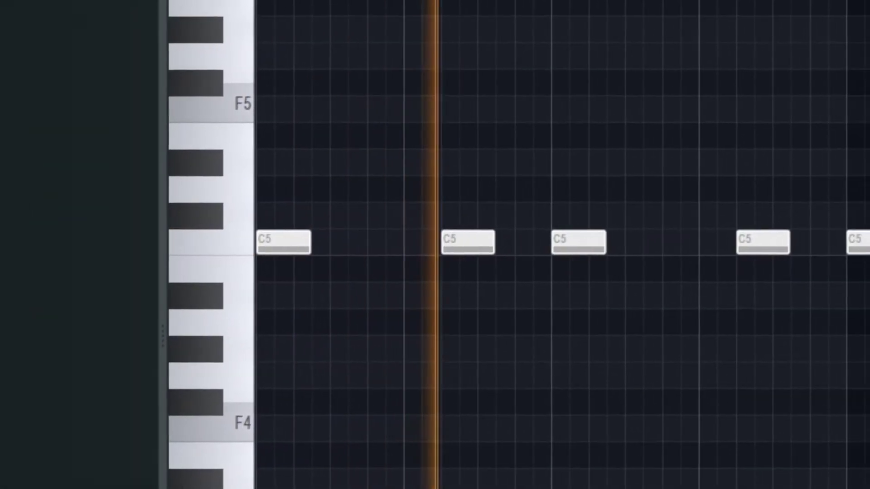
pyautogui.press('space')
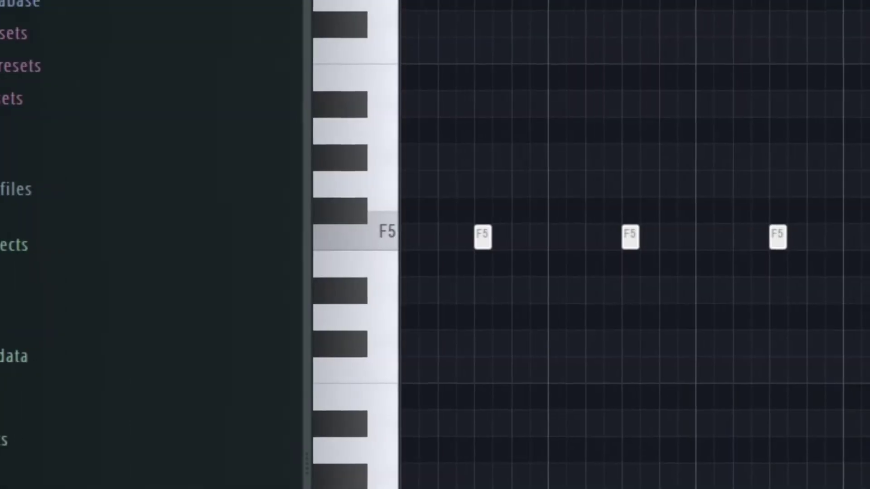
pyautogui.press('space')
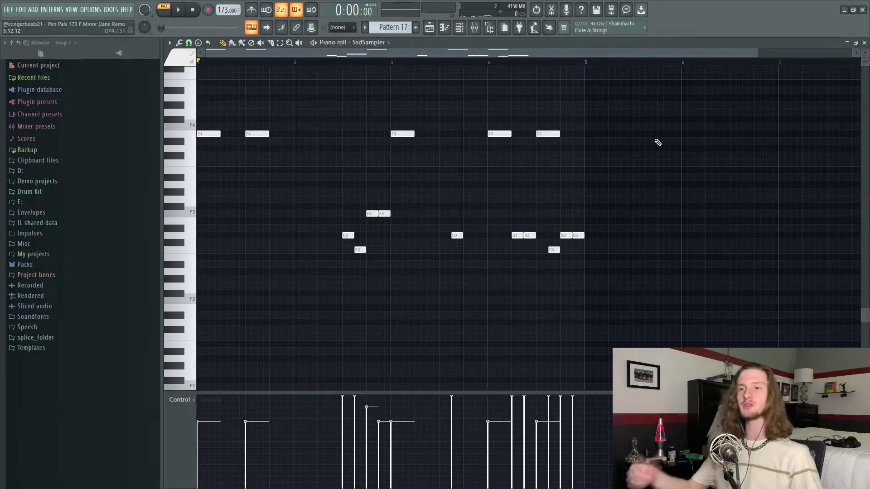
pyautogui.press('space')
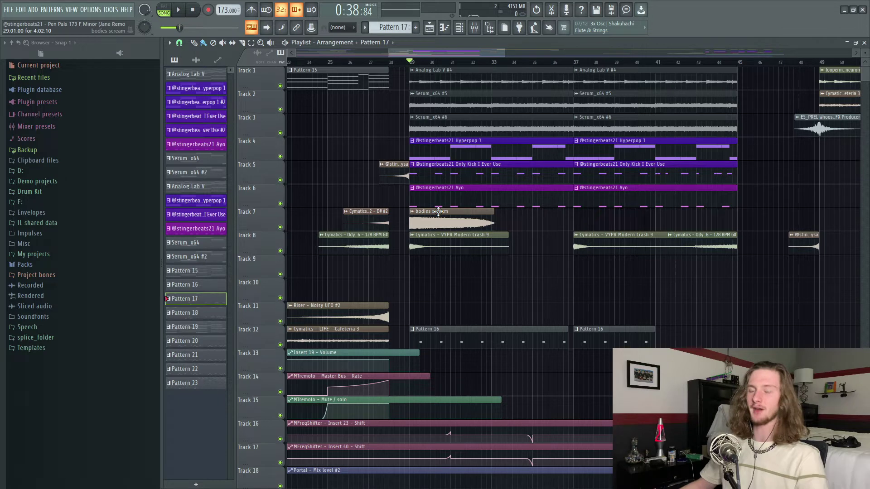
# Open the bodies scream clip on track 7 and examine the automation clips beneath the drop
pyautogui.doubleClick(438, 212)
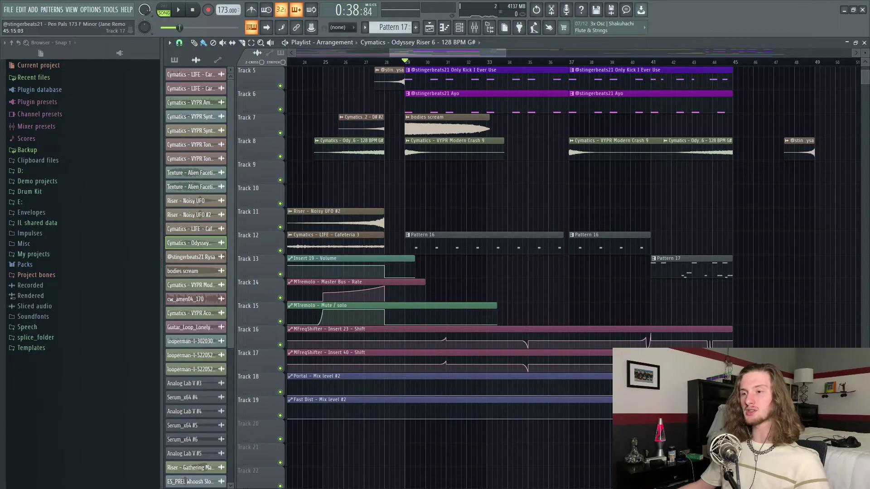
pyautogui.moveTo(752, 360); pyautogui.dragTo(437, 369)
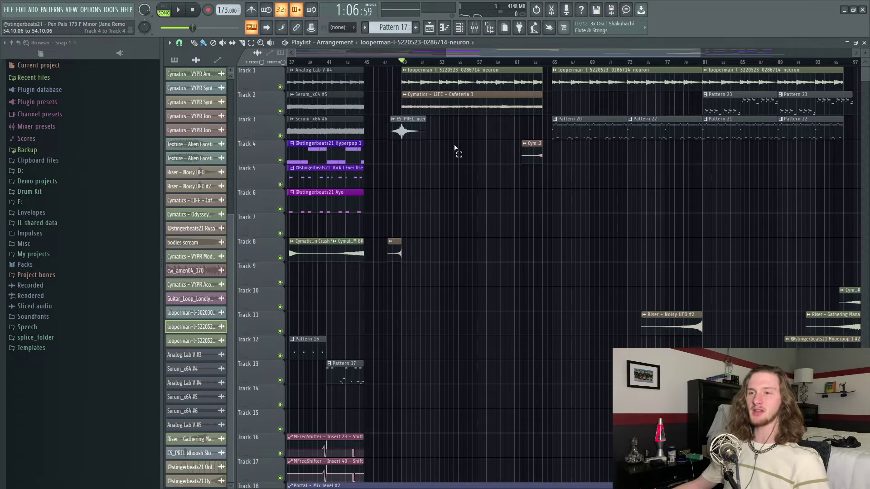
# Examine the Cafeteria 3 ambience and the riser clip in the section from bar 49, and stop the piano roll playback
pyautogui.click(456, 108)
pyautogui.moveTo(509, 117); pyautogui.dragTo(538, 184)
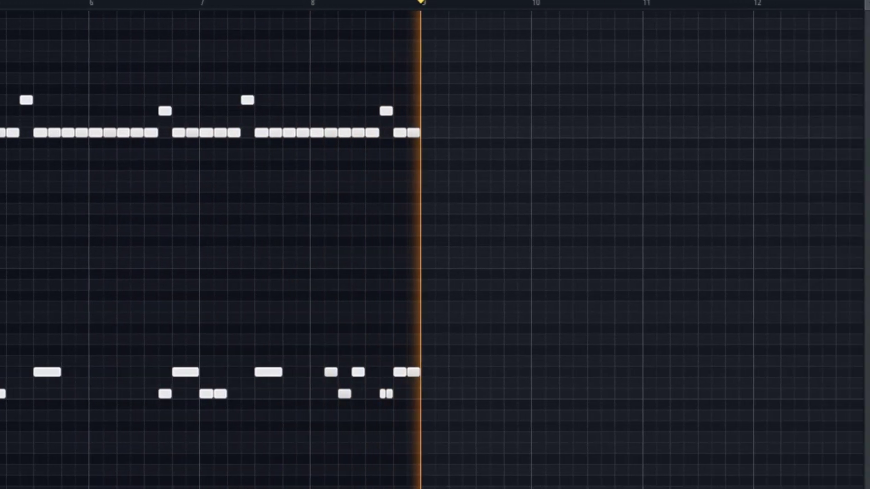
pyautogui.click(194, 10)
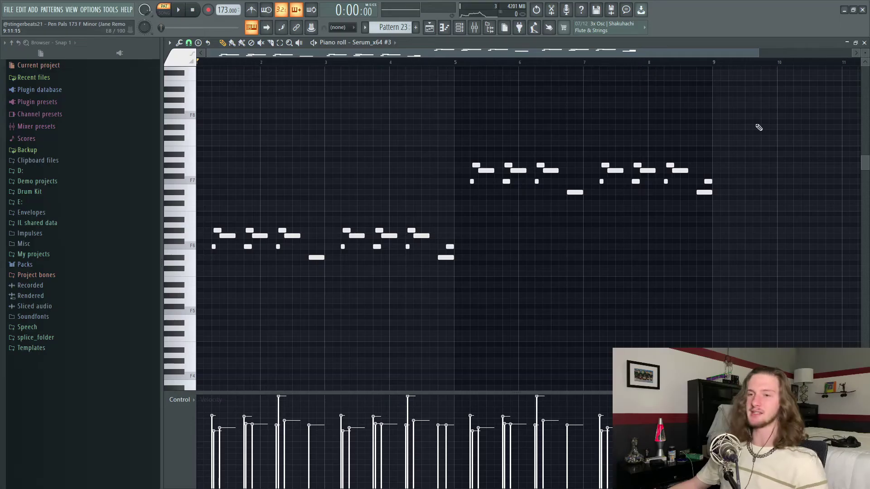
# Play Pattern 23's Serum_x64 #3 melody and inspect the ValhallaSupermassive and Fruity Fast Dist effects on its mixer track
pyautogui.press('space')
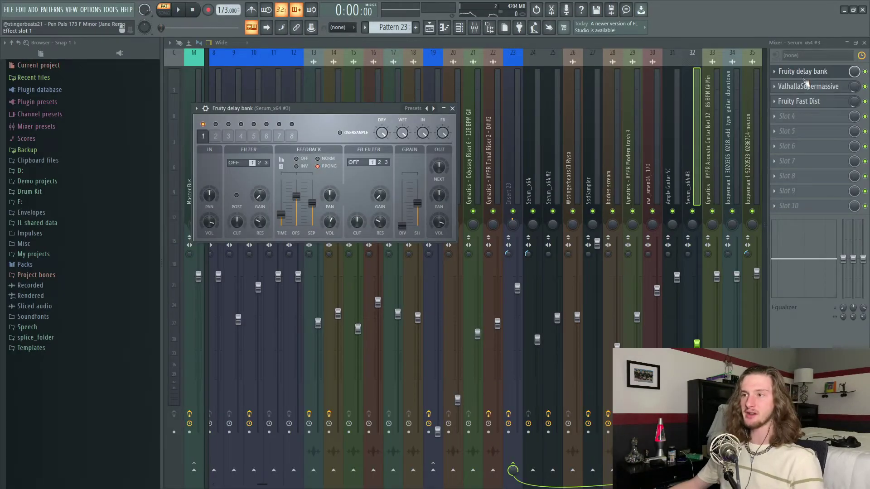
pyautogui.click(806, 87)
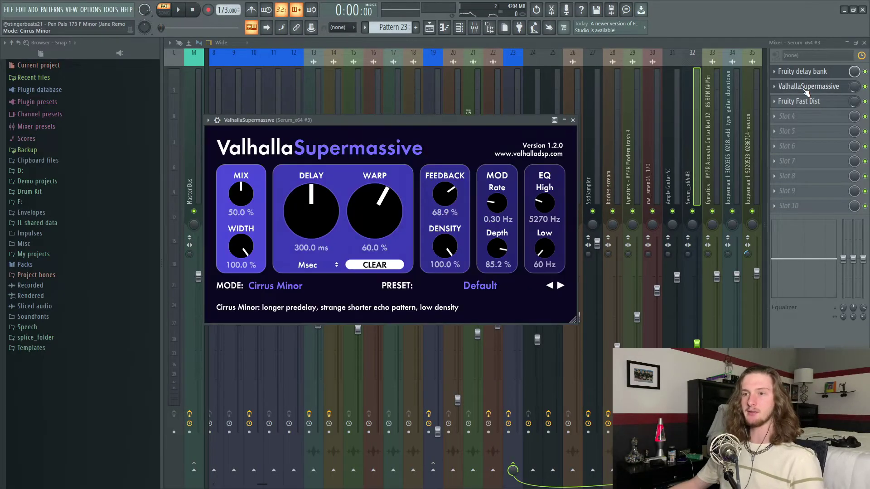
pyautogui.click(802, 102)
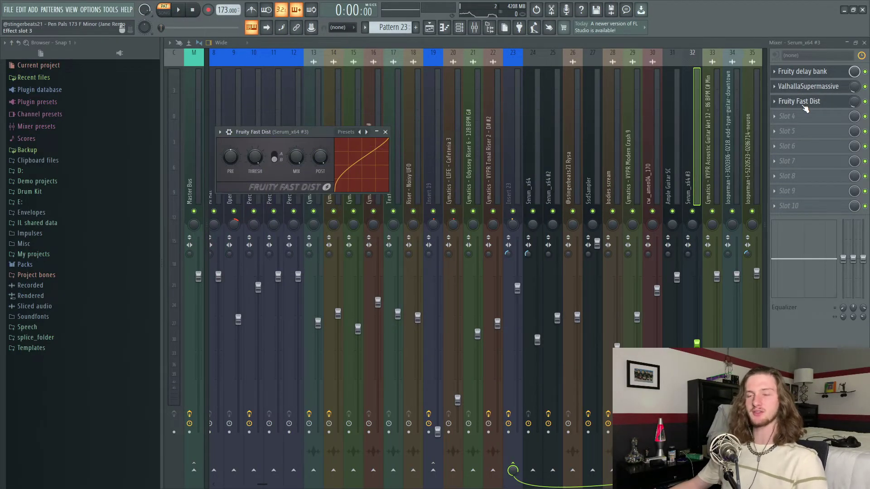
# Return to the playlist, and open Pattern 19's Serum_x64 #7 notes in the piano roll
pyautogui.click(430, 27)
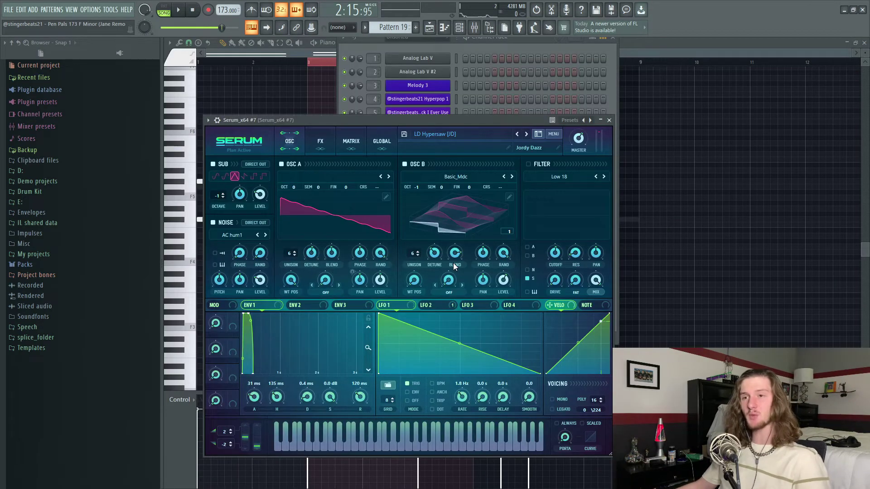
pyautogui.click(251, 28)
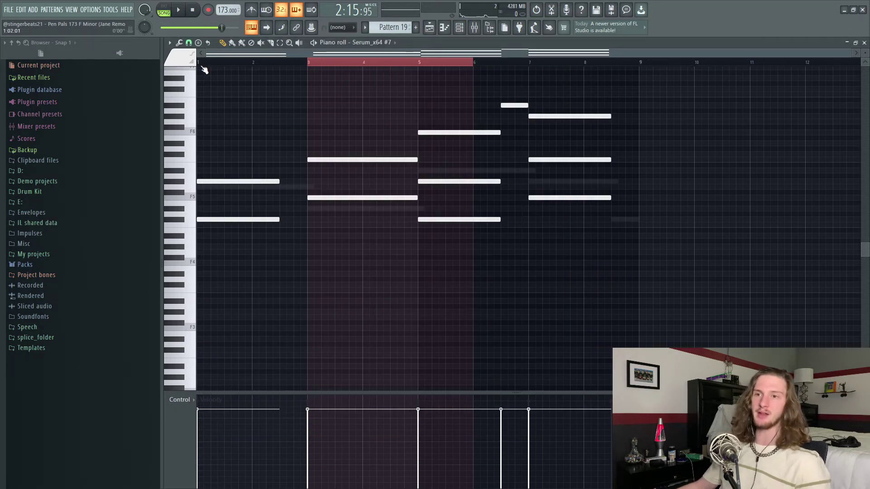
# Play Pattern 19's Serum_x64 #7 notes from the start, and check the Pattern 24 audio clip's settings from the playlist
pyautogui.click(202, 68)
pyautogui.press('space')
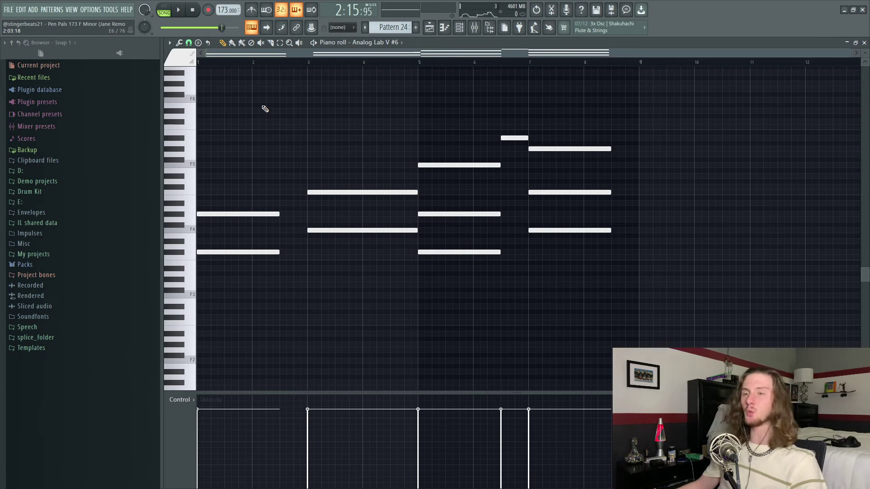
pyautogui.click(434, 28)
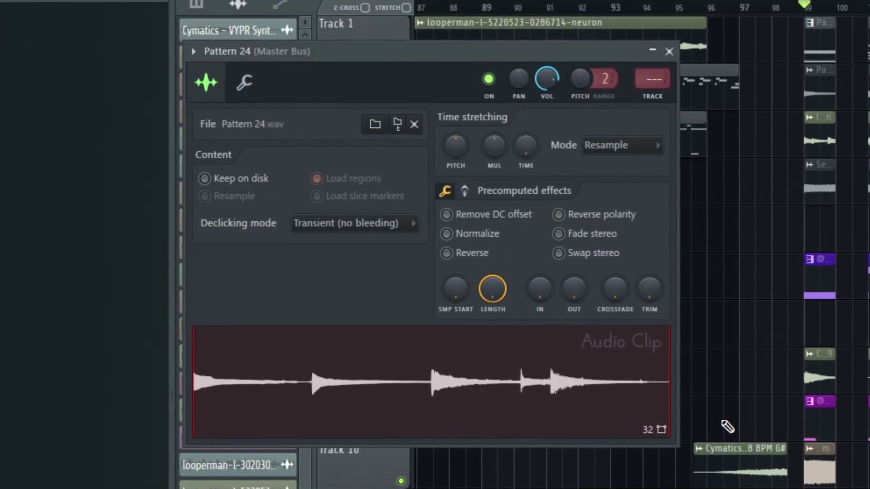
pyautogui.click(669, 51)
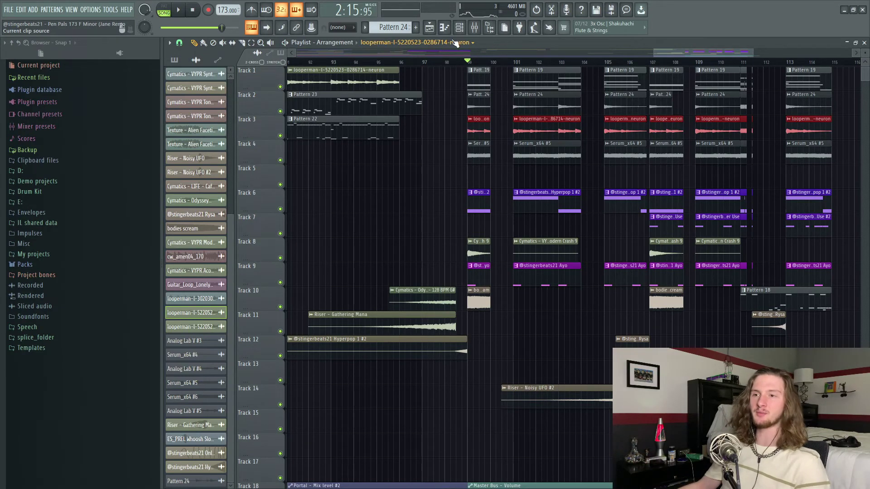
# Inspect the Portal effect on the looperman neuron loop's mixer track, and check the Serum_x64 #5 audio clip's settings
pyautogui.click(474, 28)
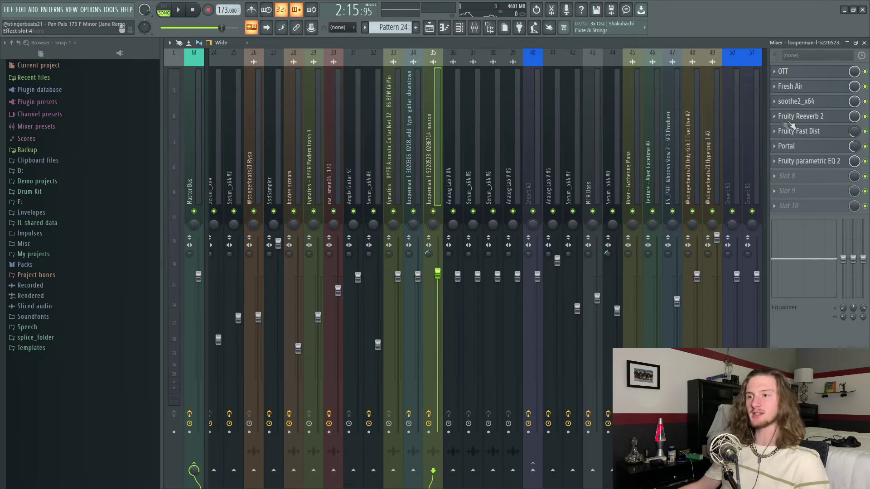
pyautogui.click(799, 148)
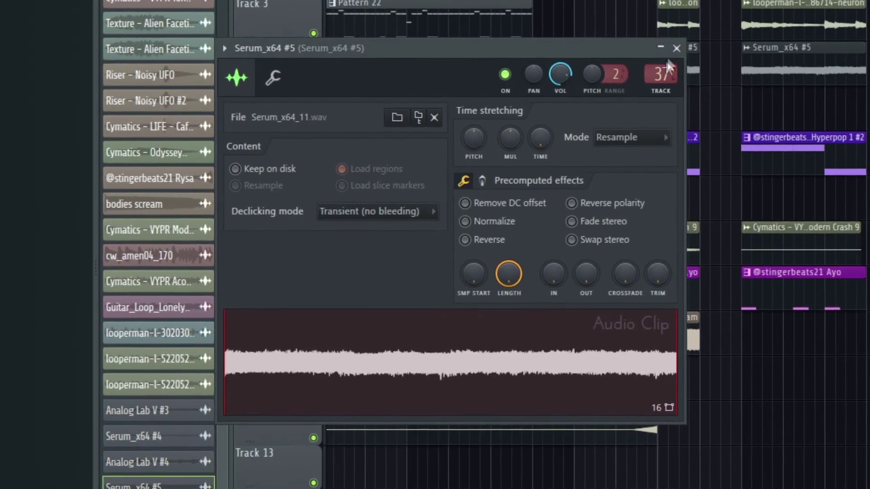
pyautogui.click(676, 35)
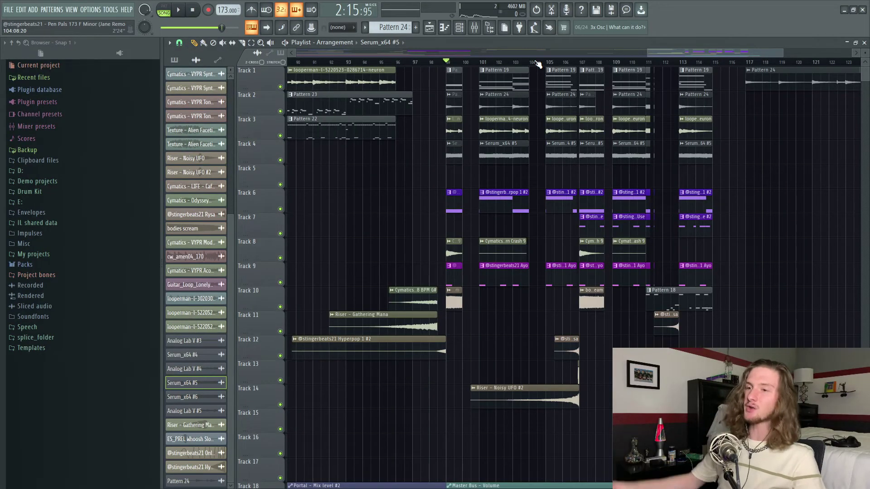
# Open and play the Hyperpop 1 #2, Pattern 18 SsdSampler and Only Kick I Ever Use notes in the piano roll
pyautogui.doubleClick(450, 191)
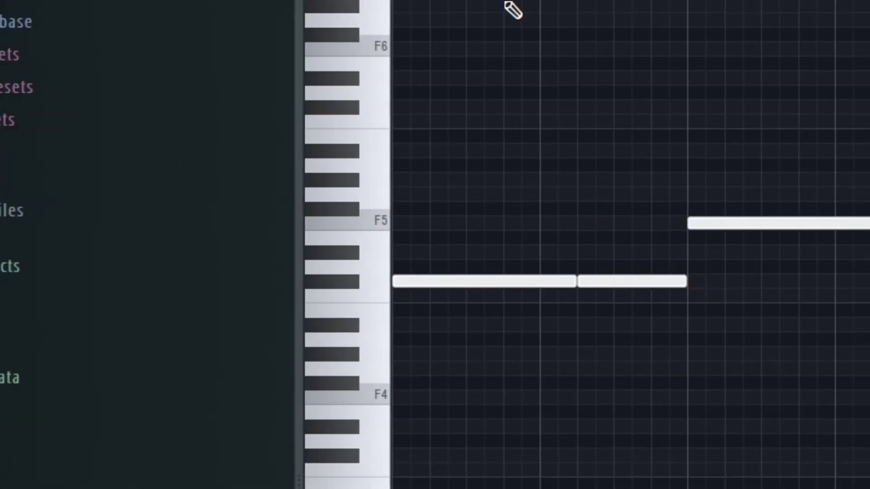
pyautogui.press('space')
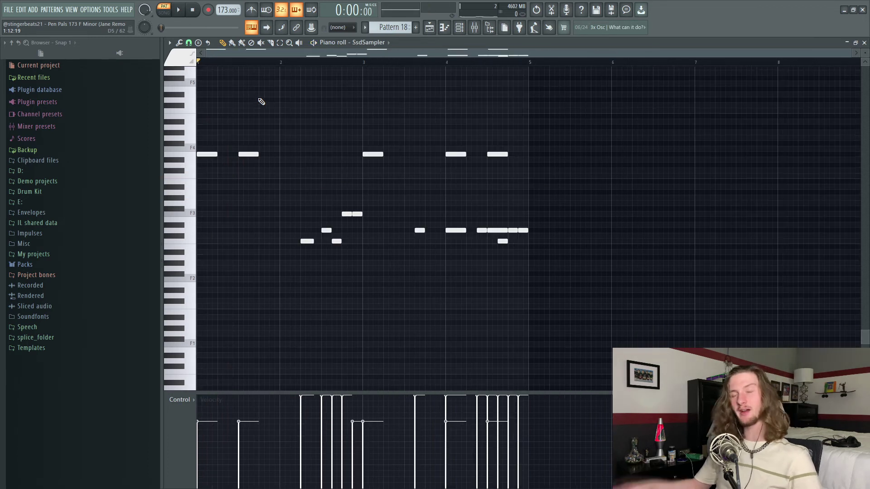
pyautogui.press('space')
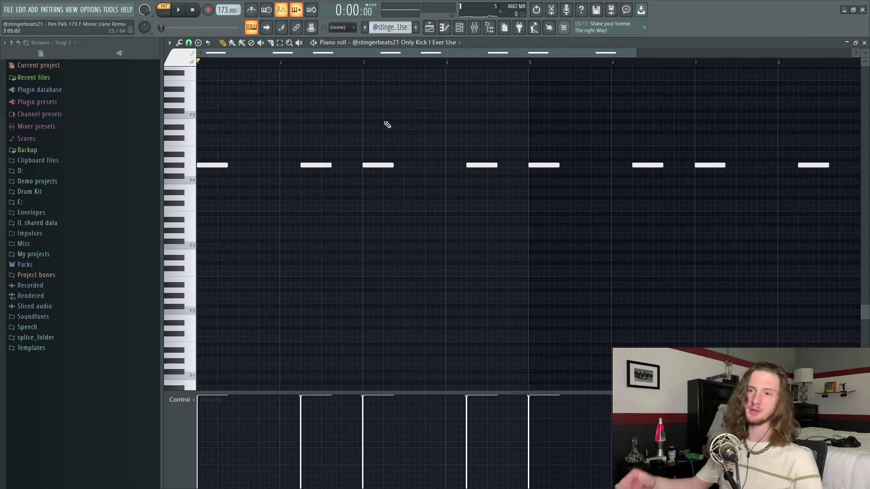
pyautogui.press('space')
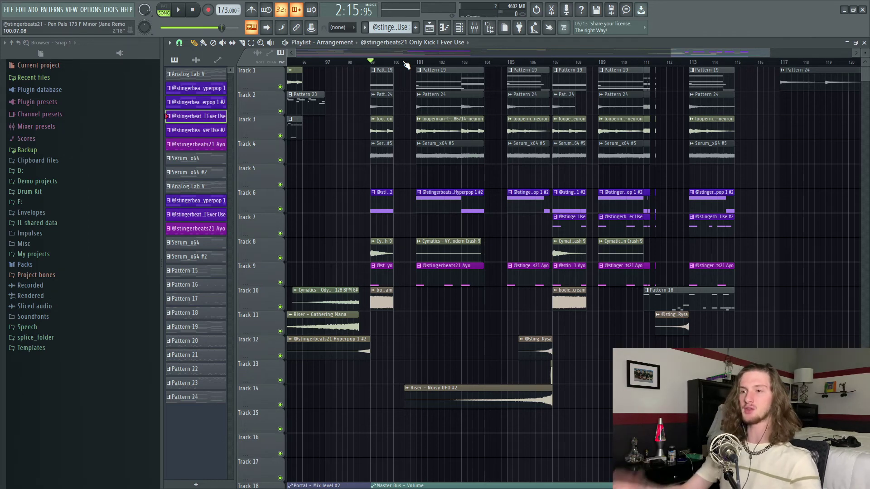
# Mark out the transition clips on tracks 12 to 14 before bar 107 and the gap between clips after bar 108
pyautogui.scroll(2, 406, 65)
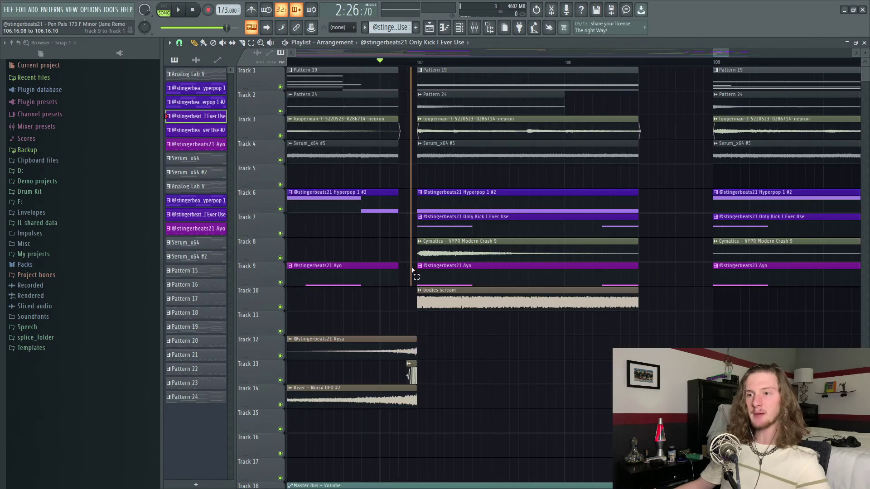
pyautogui.moveTo(425, 374); pyautogui.dragTo(403, 388)
pyautogui.moveTo(415, 348); pyautogui.dragTo(393, 406)
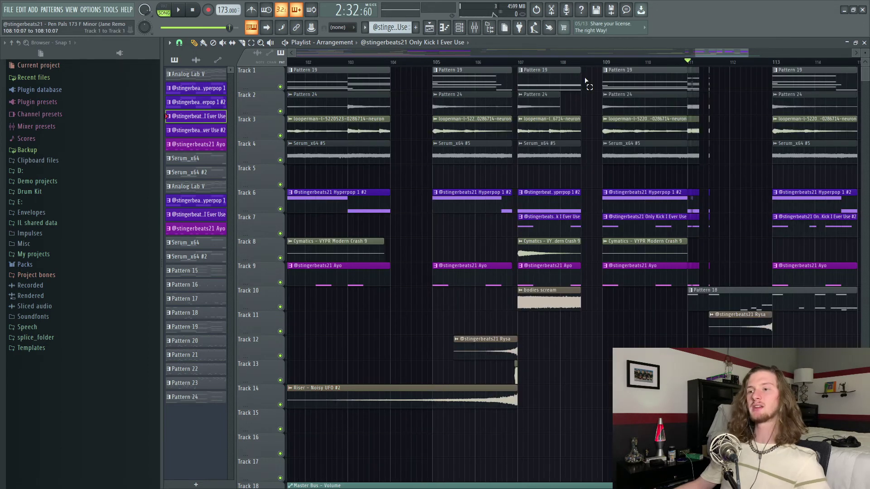
pyautogui.moveTo(586, 68); pyautogui.dragTo(599, 277)
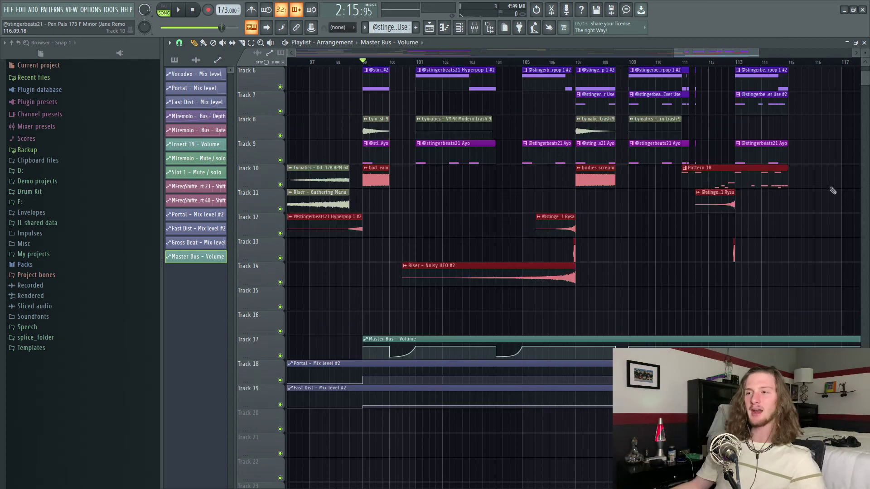
# Mark out the effect clips on tracks 10 to 14, and play the build-up into the section at bar 99
pyautogui.moveTo(812, 194); pyautogui.dragTo(446, 321)
pyautogui.moveTo(625, 182); pyautogui.dragTo(380, 217)
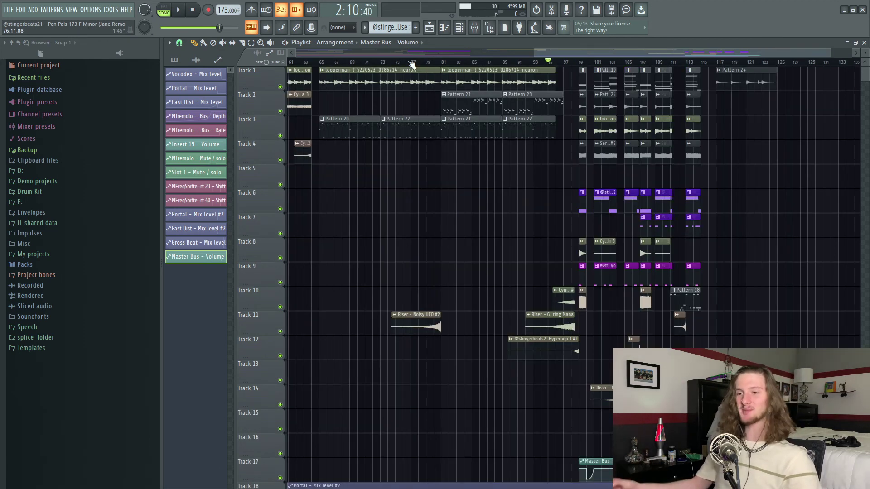
pyautogui.press('space')
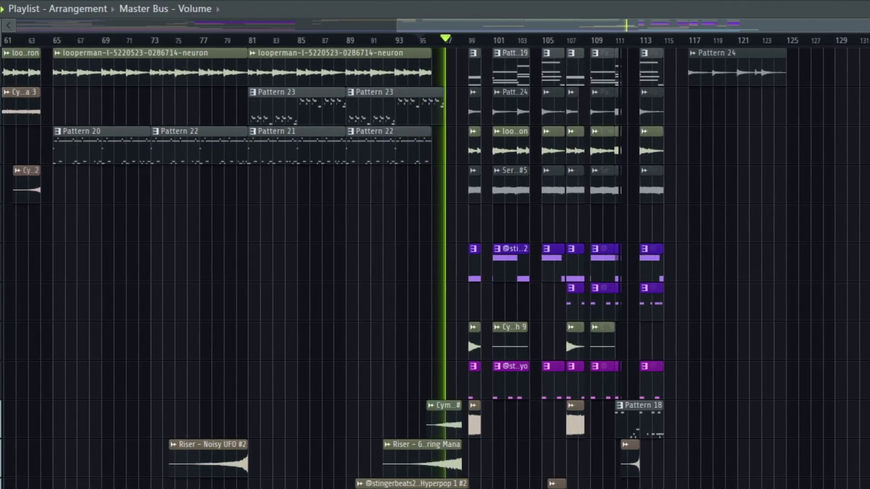
pyautogui.moveTo(740, 23); pyautogui.dragTo(782, 42)
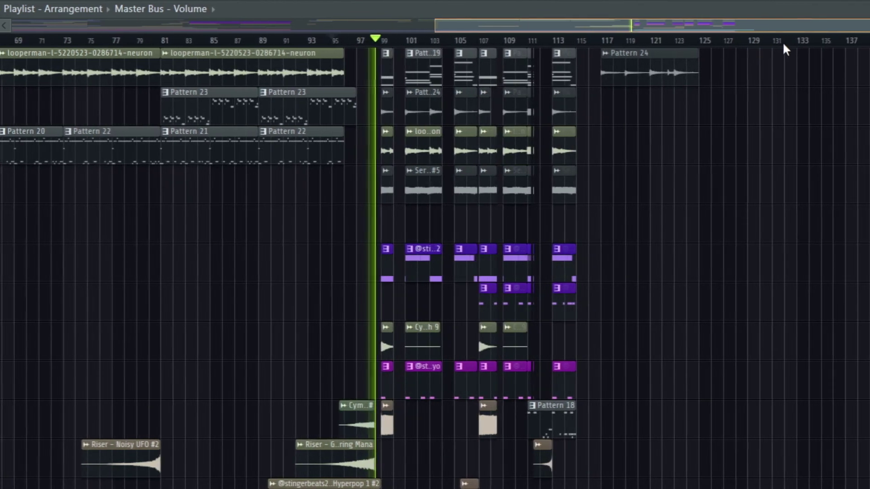